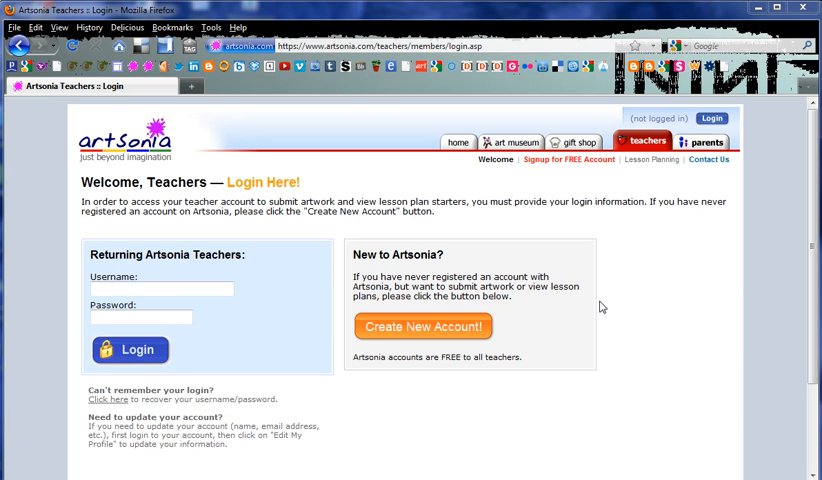
Minimize Firefox and open the desktop's Artsonia folder of artwork photos.
click(758, 8)
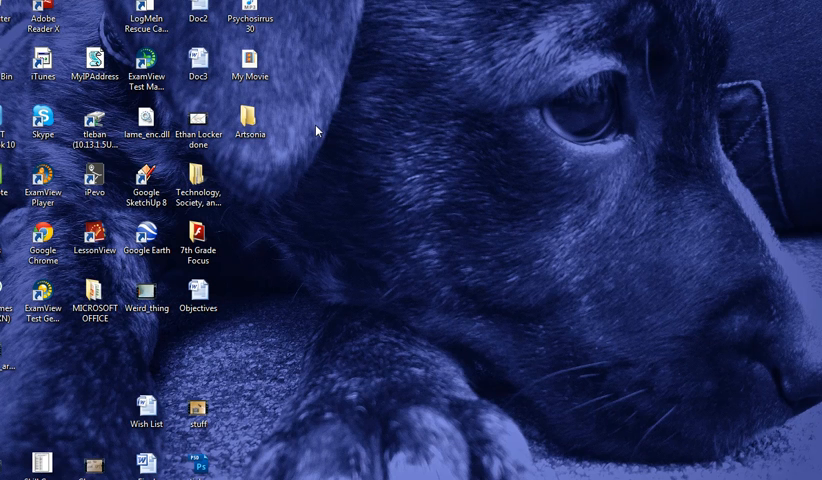
double_click(250, 125)
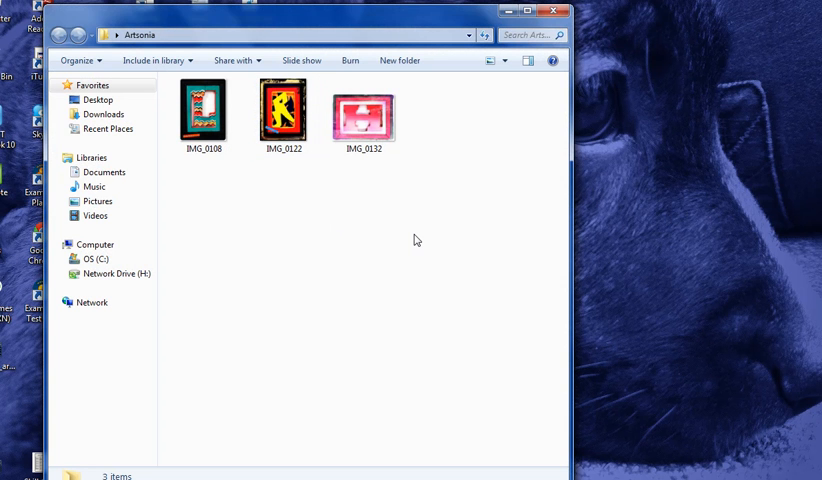
Close the Artsonia folder window after checking IMG_0108, IMG_0122 and IMG_0132.
click(554, 13)
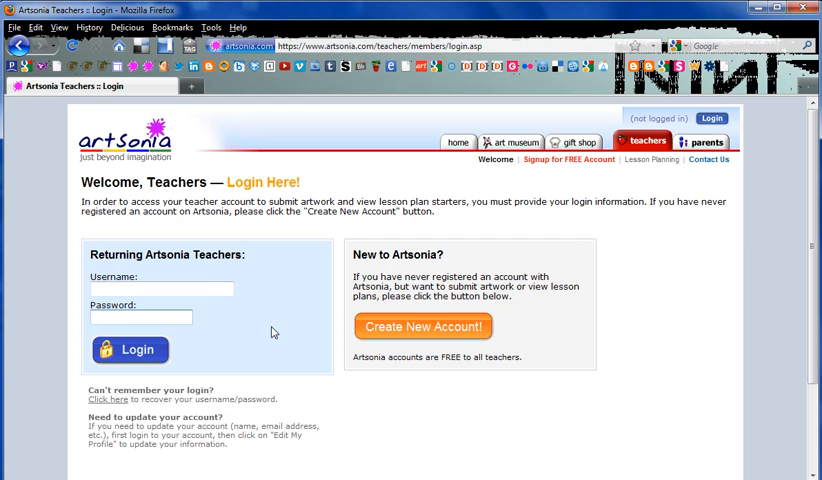
Log in to the Artsonia teacher account using the suggested username and password.
click(202, 291)
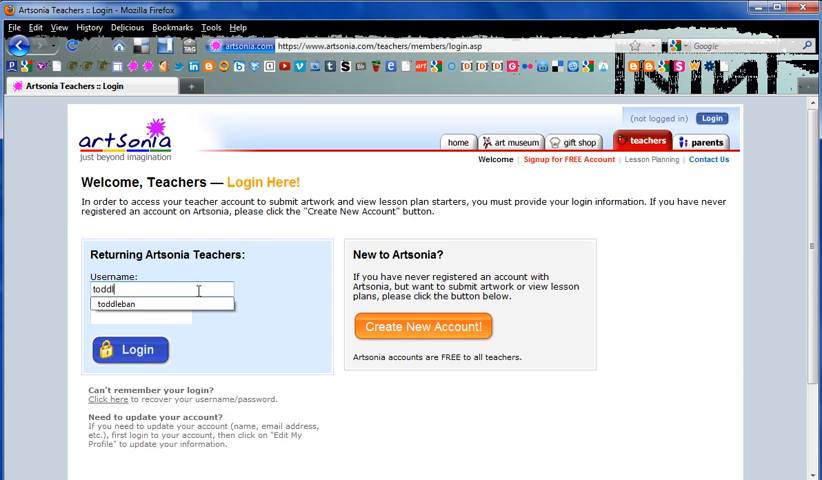
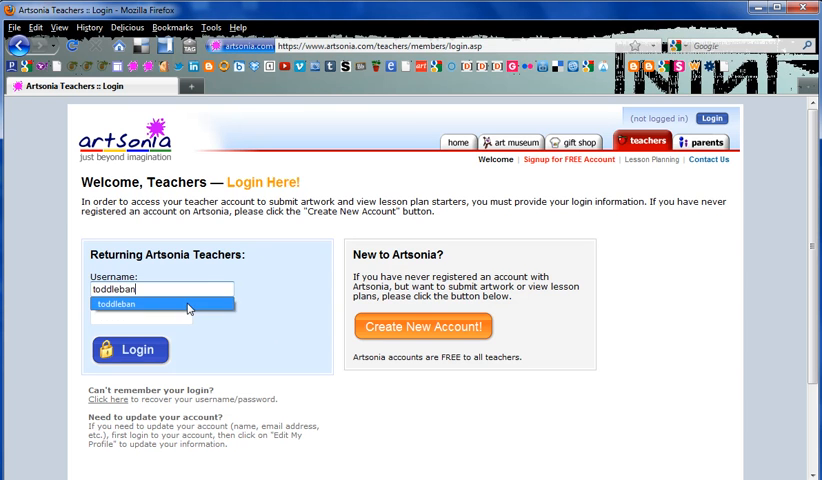
click(160, 303)
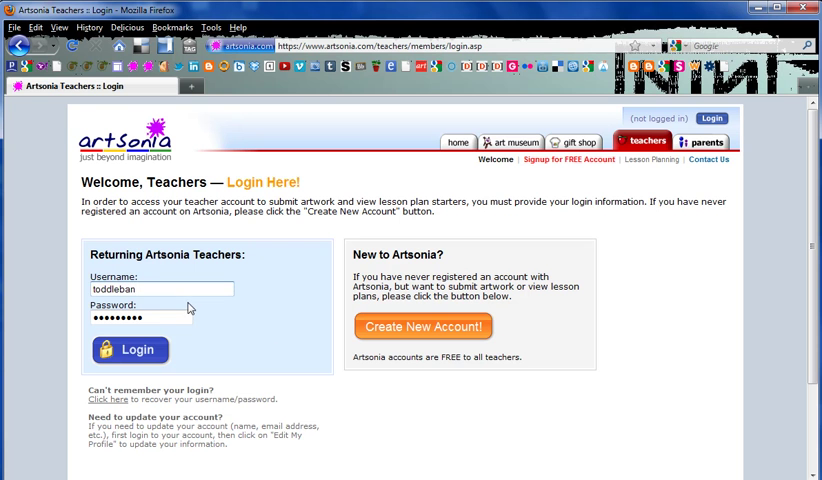
click(137, 353)
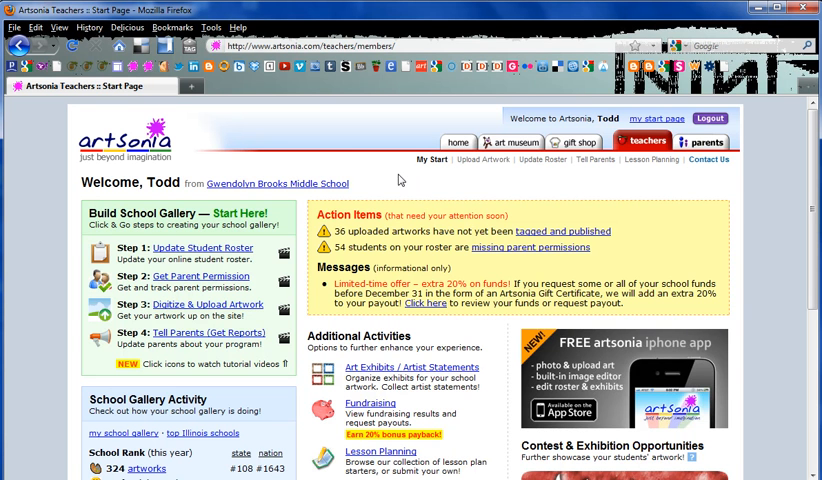
Go to Upload Artwork and choose the Flash Uploader tool.
click(483, 161)
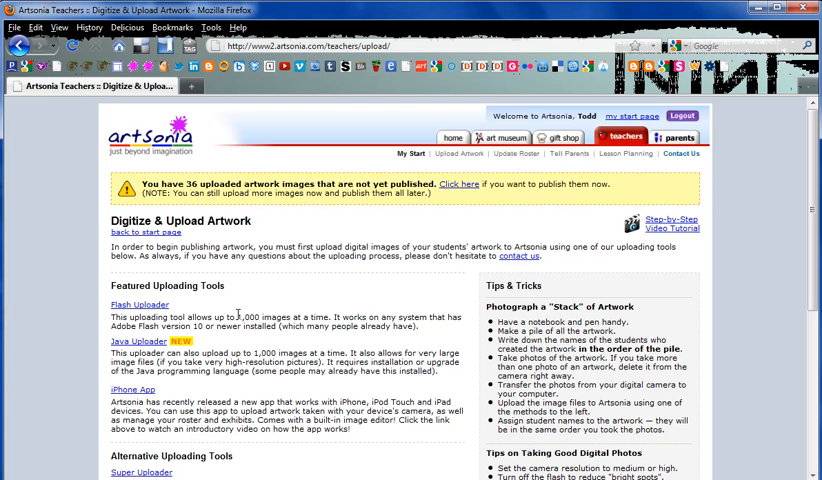
click(148, 305)
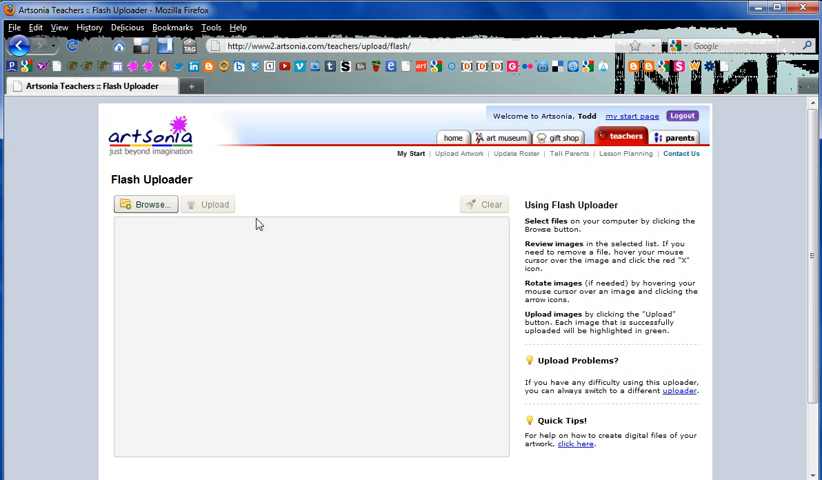
Select IMG_0108, IMG_0122 and IMG_0132 from Desktop > Artsonia and start uploading them.
click(150, 205)
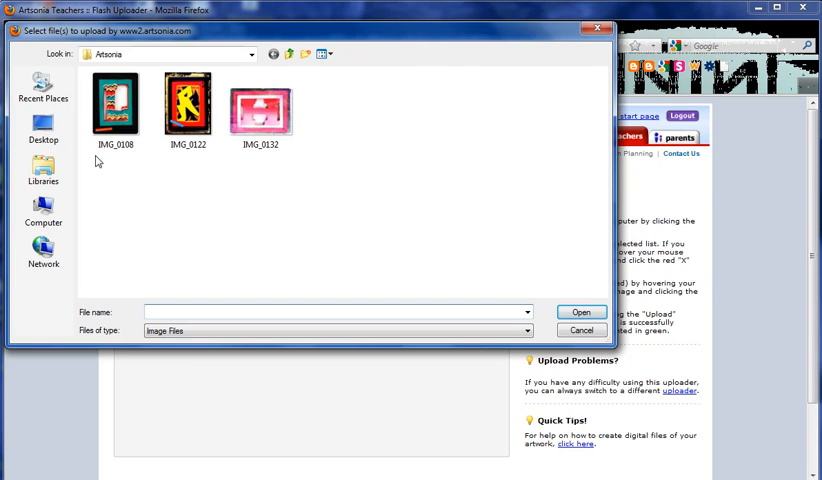
click(44, 128)
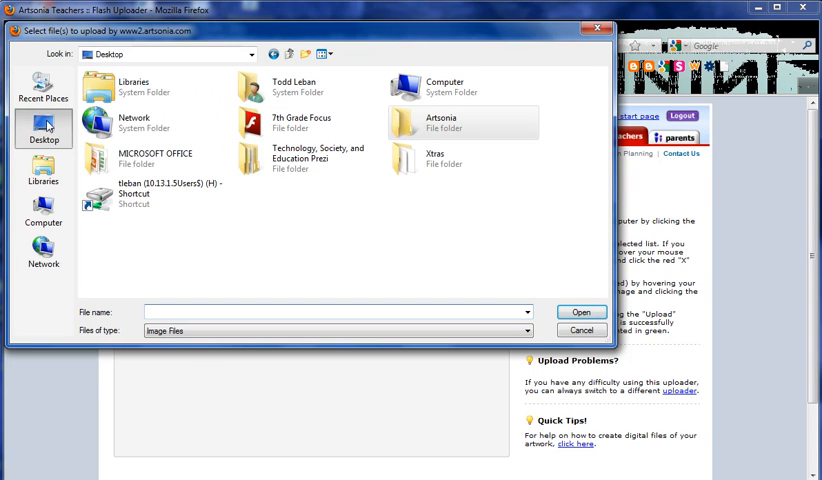
click(401, 131)
double_click(401, 131)
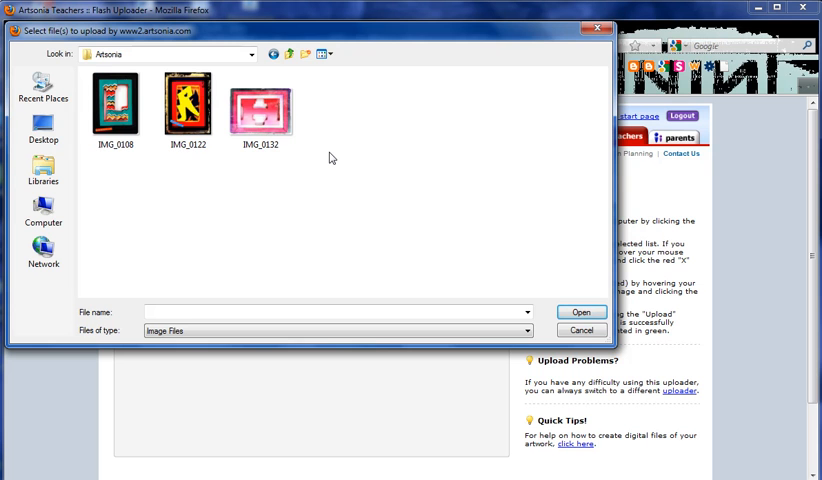
key(ctrl+a)
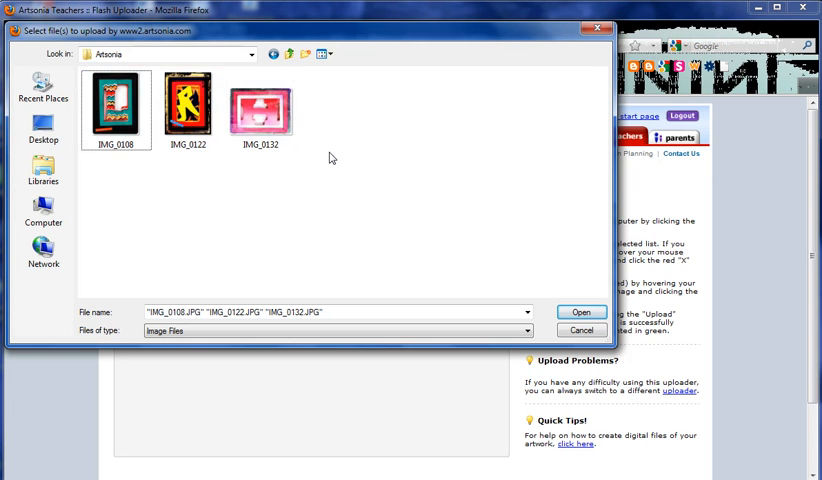
drag(358, 174, 121, 100)
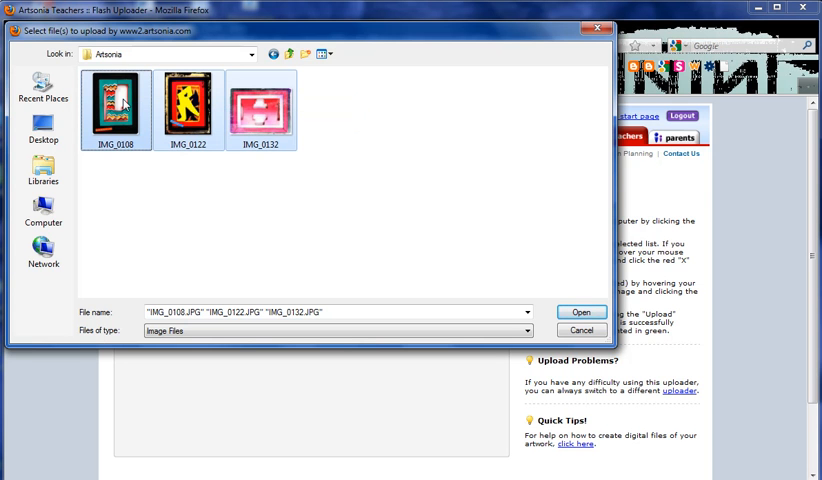
click(578, 313)
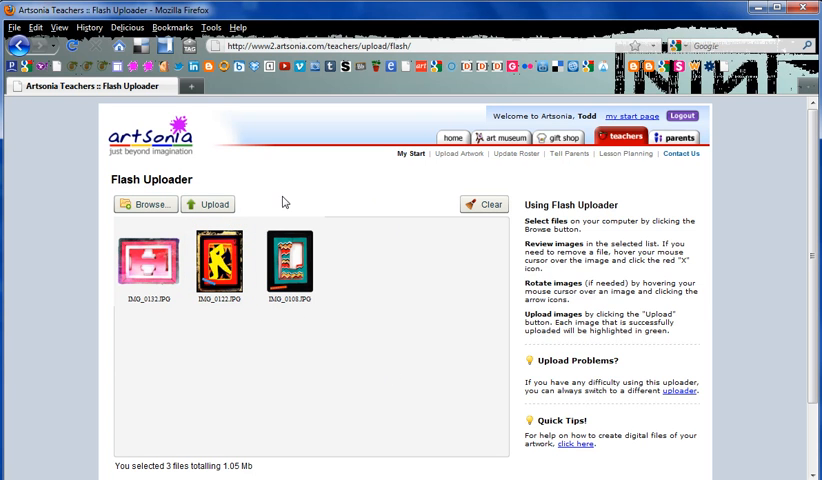
click(214, 205)
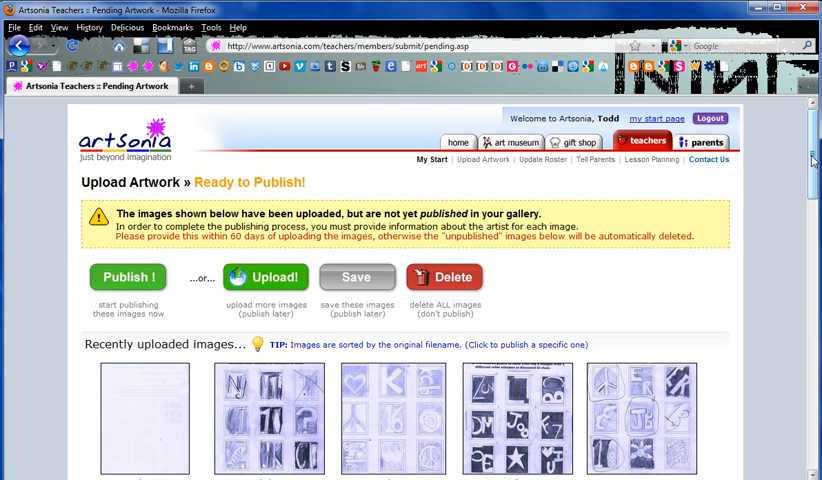
drag(812, 160, 812, 208)
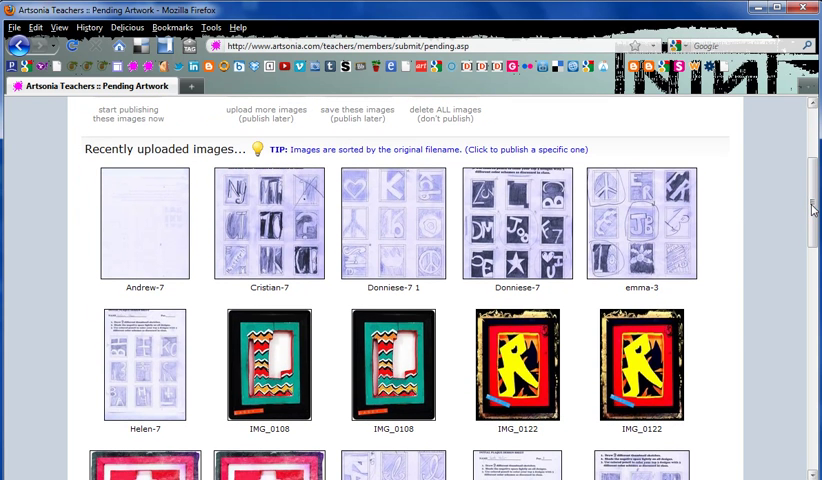
Open the Publish Artwork form for the uploaded image IMG_0122.
click(517, 370)
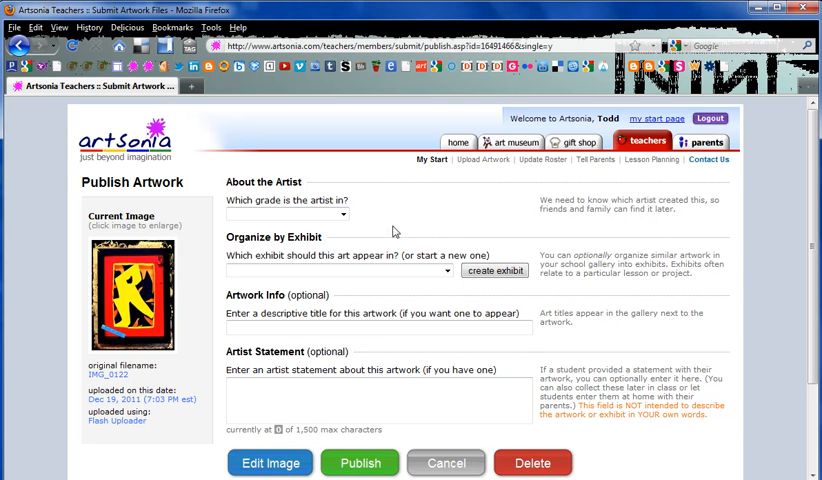
Set the artist's grade to 8th Grade on the Publish Artwork form.
click(343, 215)
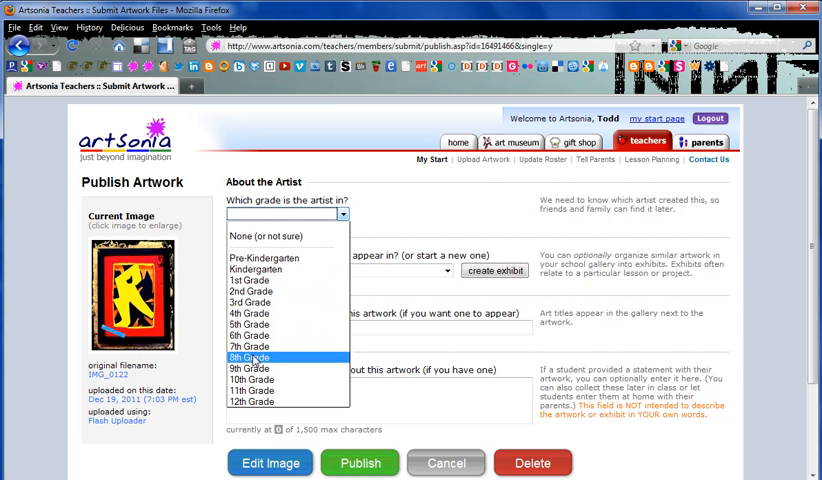
click(253, 358)
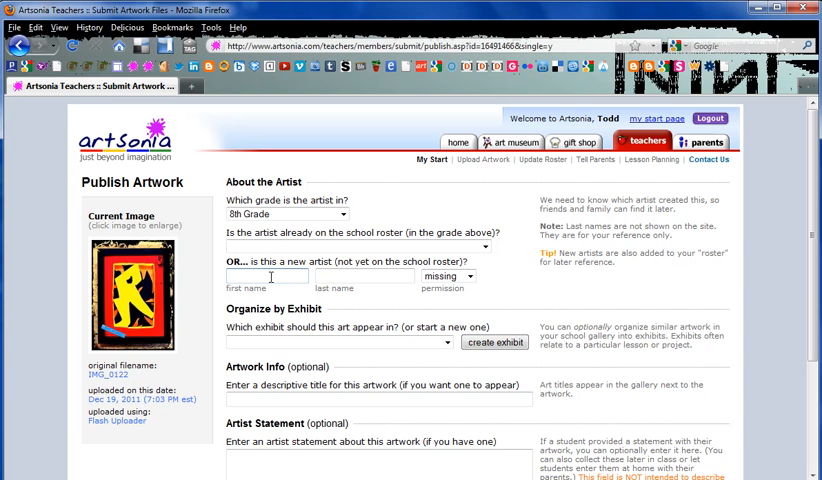
text(Dave)
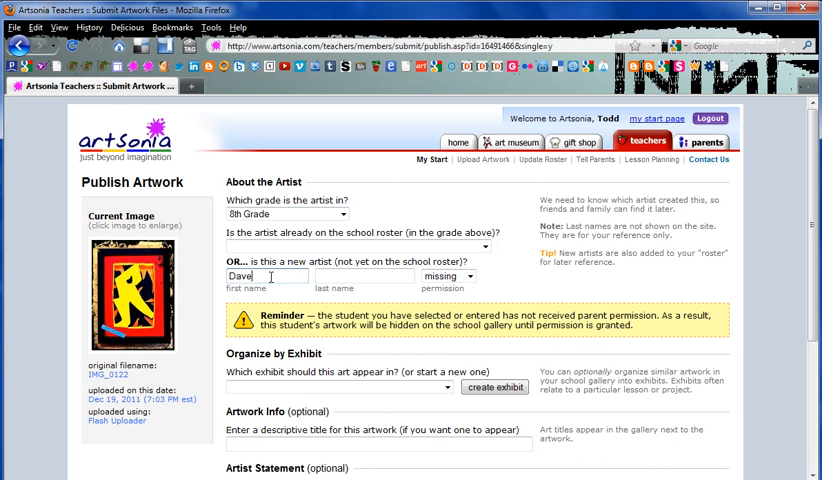
Enter the new artist as Dave Xerox and keep parent permission as missing.
click(344, 277)
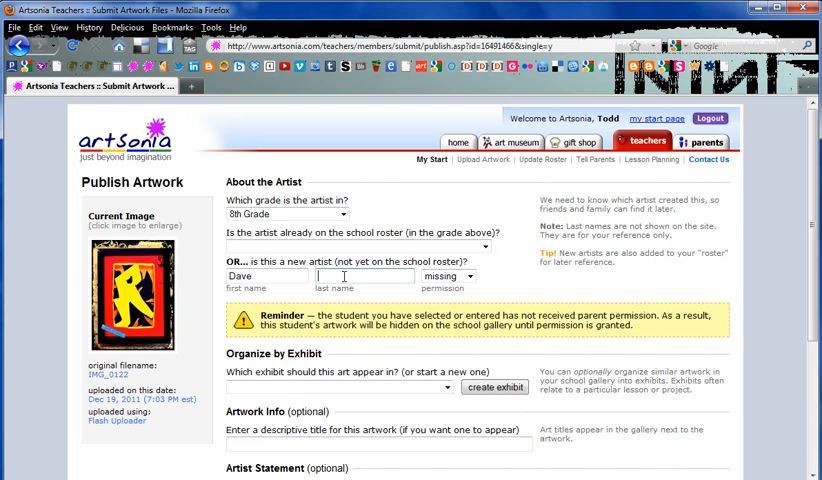
text(Xero)
text(x)
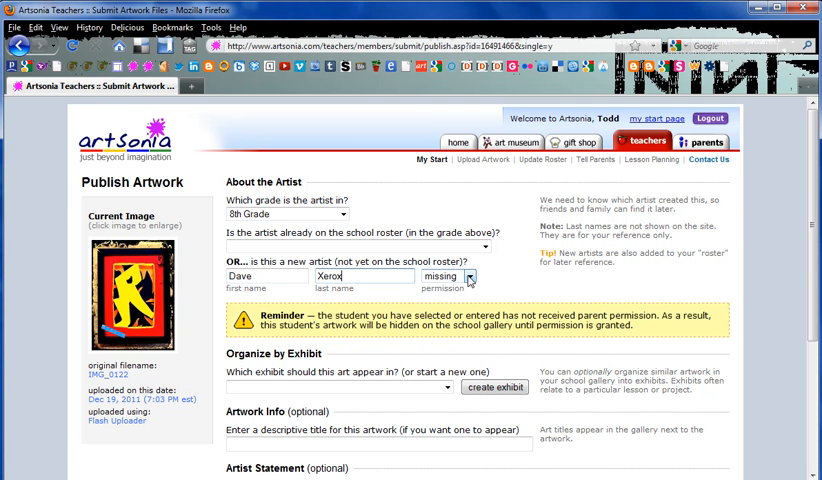
click(470, 278)
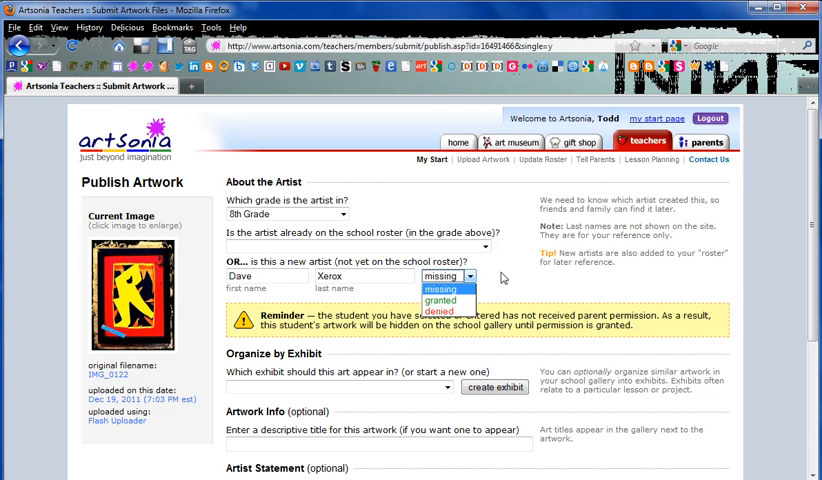
click(503, 277)
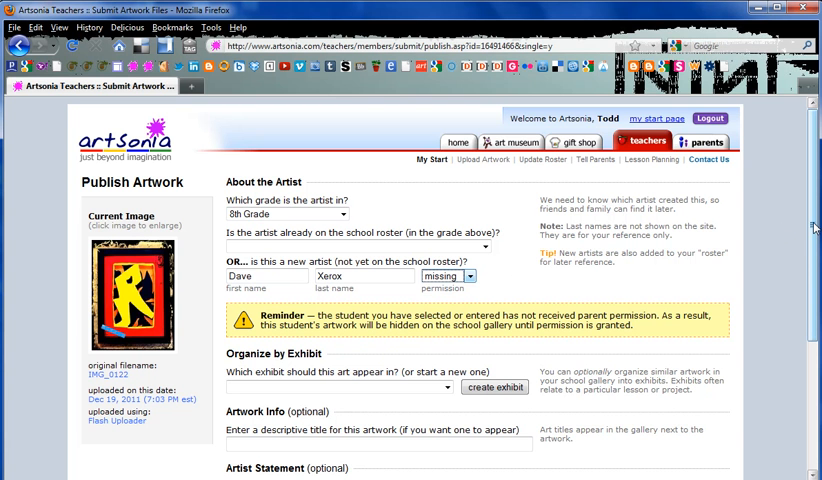
drag(814, 228, 811, 272)
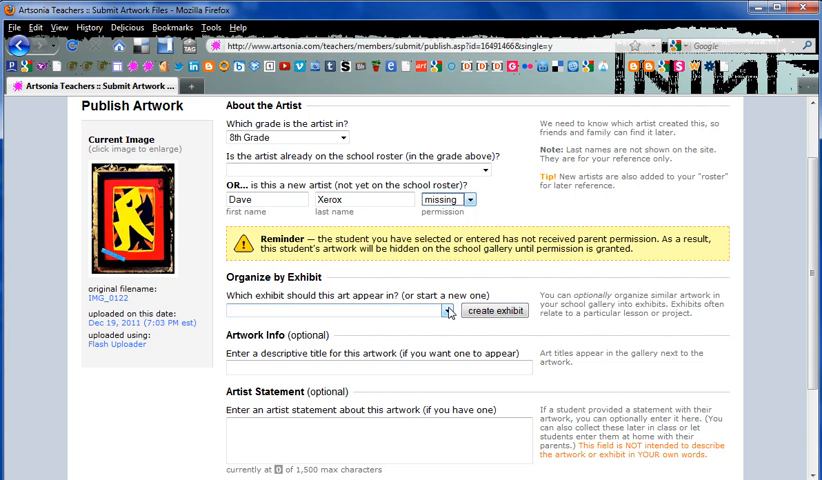
File the artwork under the Moments of Fun exhibit, open Edit Image and apply AutoFix.
click(448, 311)
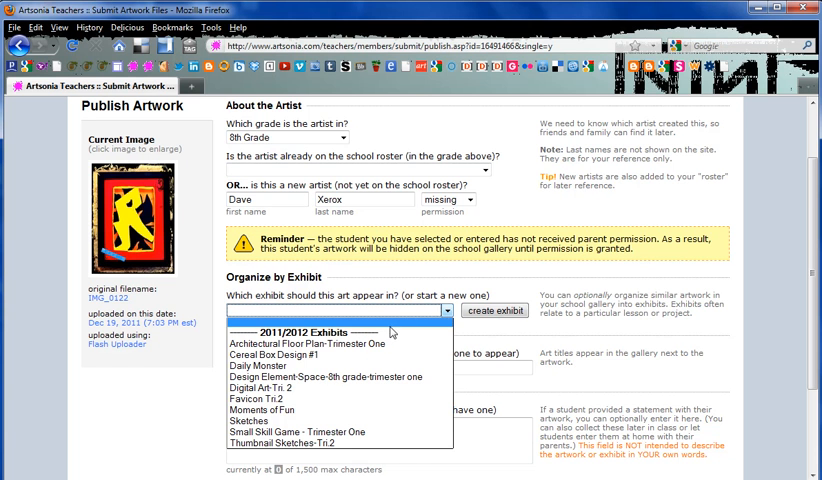
click(311, 411)
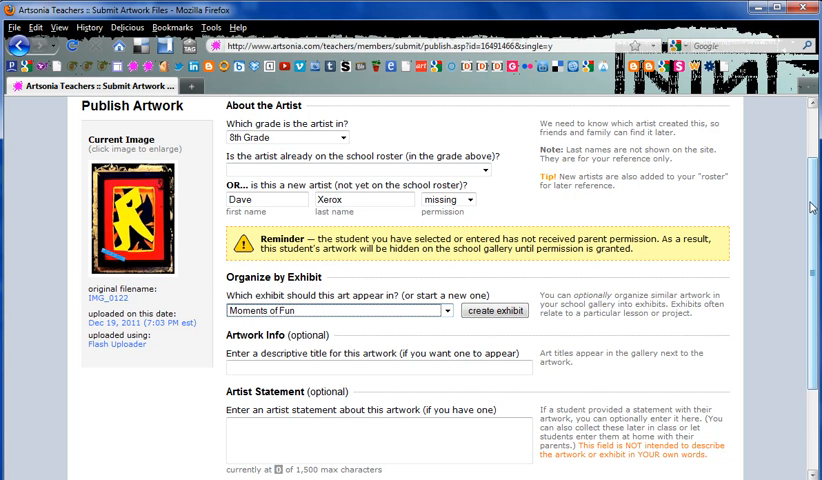
drag(816, 230, 816, 253)
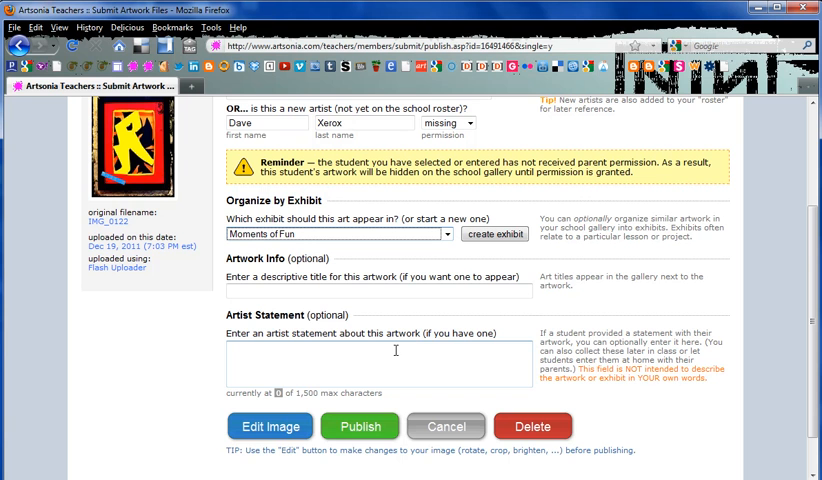
click(270, 427)
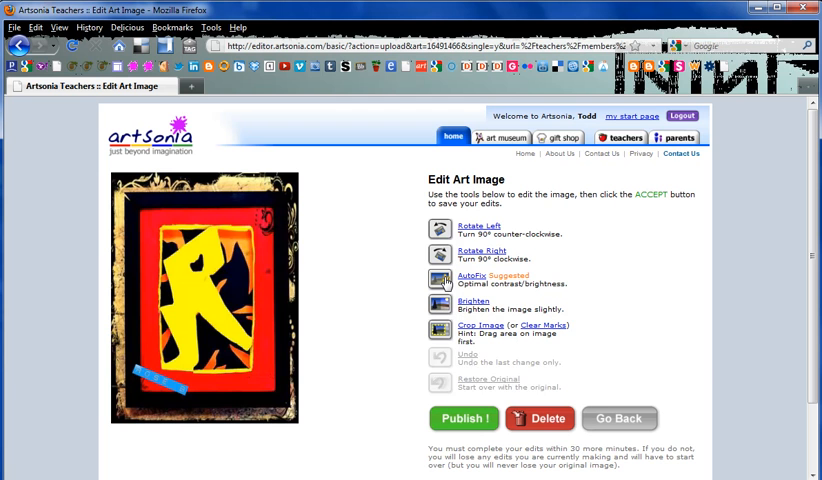
click(441, 280)
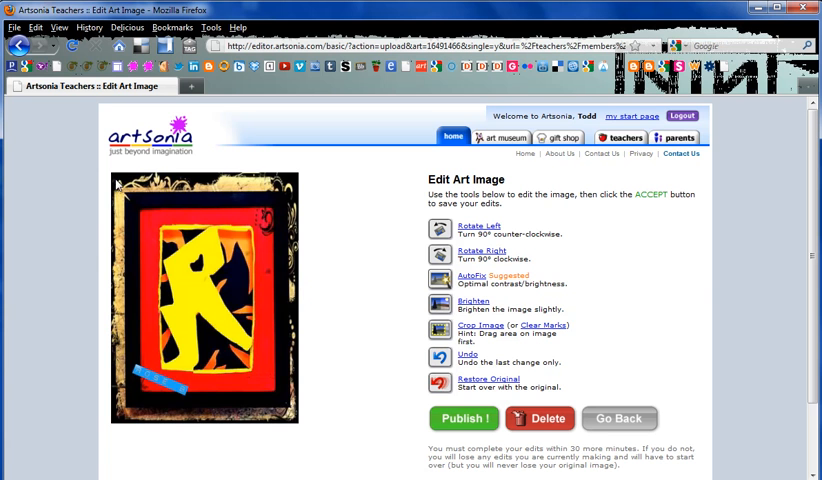
Crop the artwork to the marked inner area and publish it.
drag(131, 196, 289, 413)
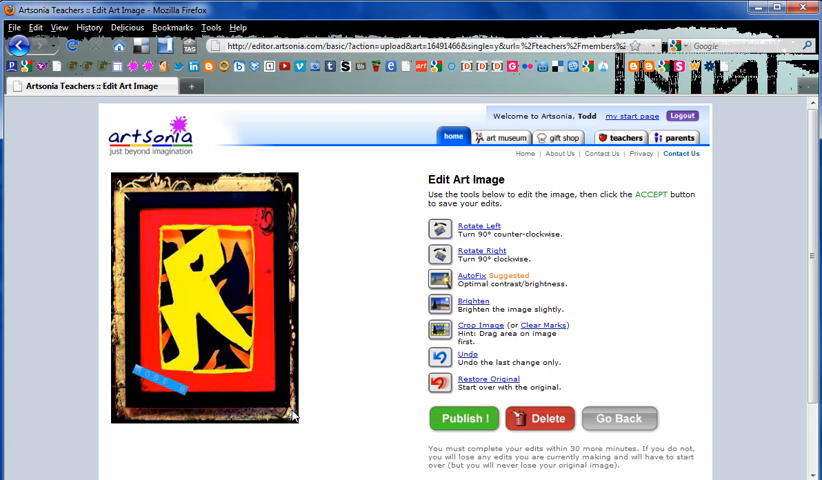
click(440, 329)
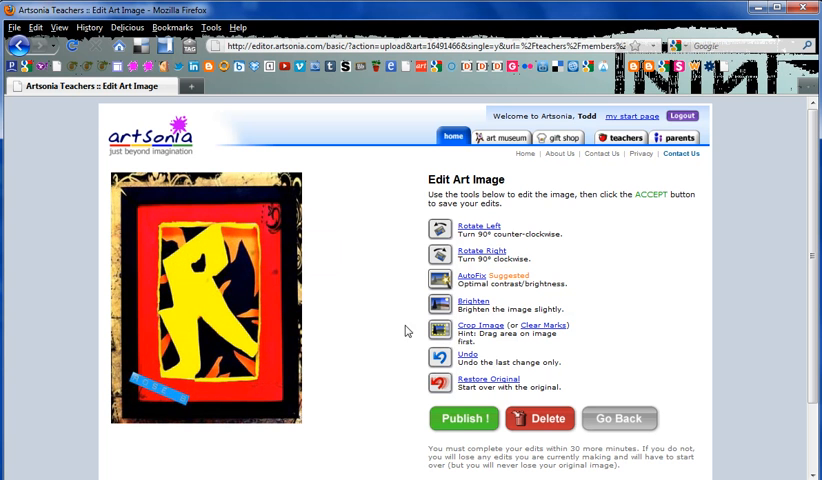
click(463, 418)
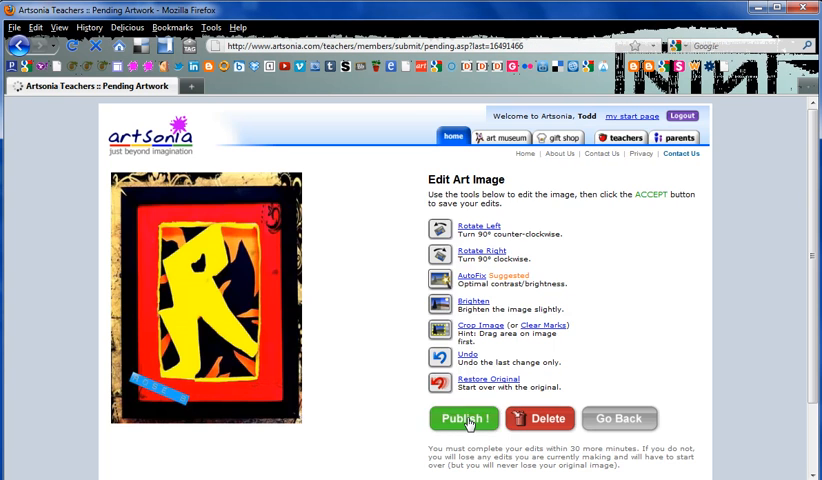